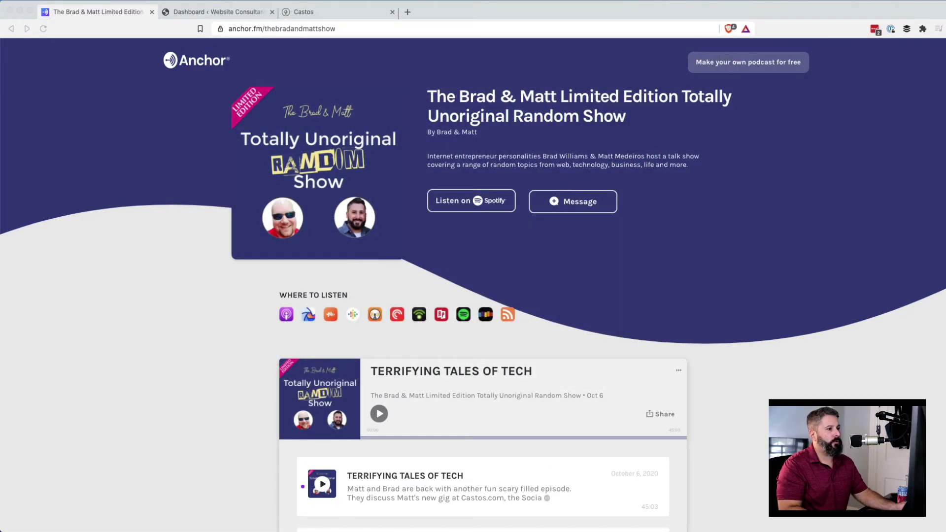
Copy the Anchor show's RSS feed URL from the RSS icon under Where to Listen
{"action": "left_click", "coordinate": [791, 231]}
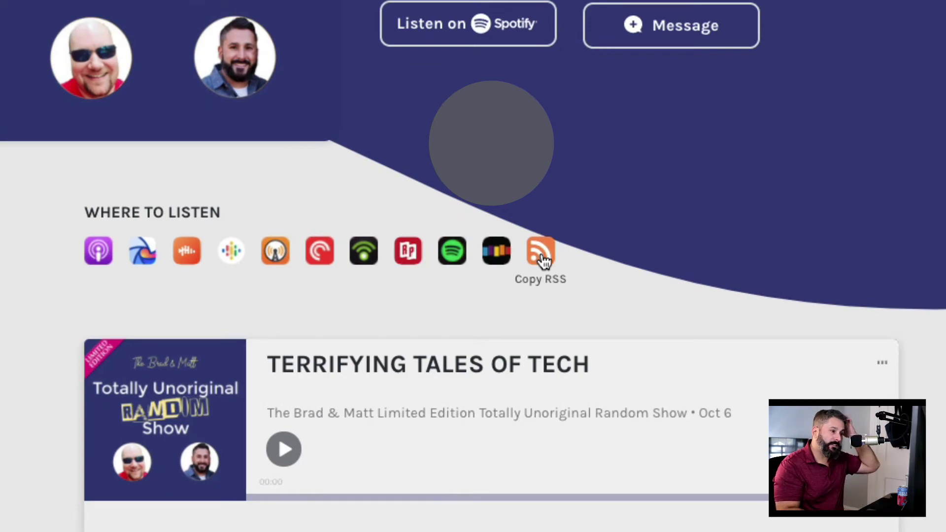
{"action": "left_click", "coordinate": [544, 261]}
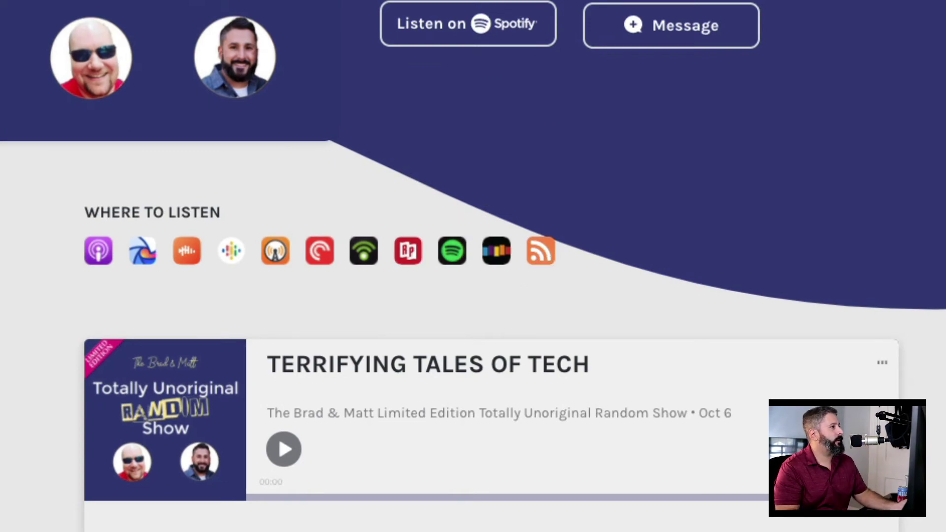
Open the Import tab of the podcast plugin's Settings in WordPress
{"action": "left_click", "coordinate": [224, 15]}
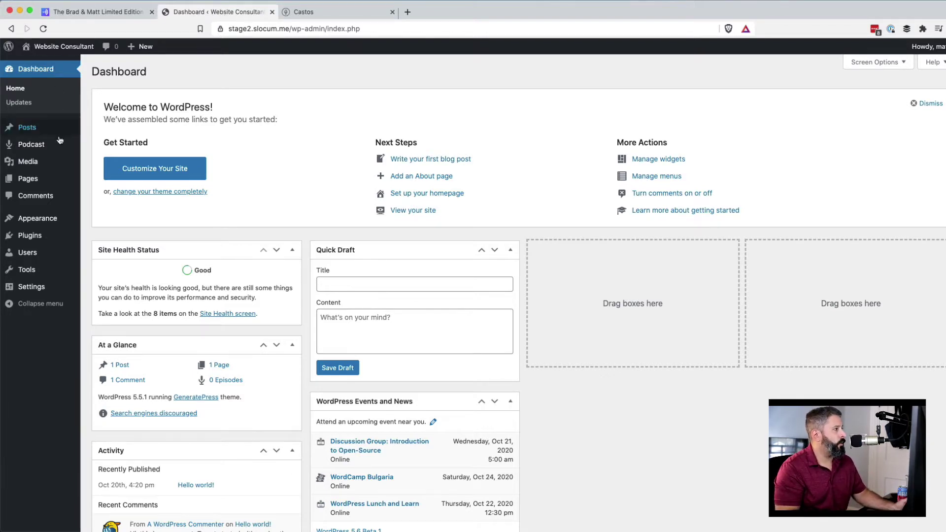
{"action": "mouse_move", "coordinate": [57, 153]}
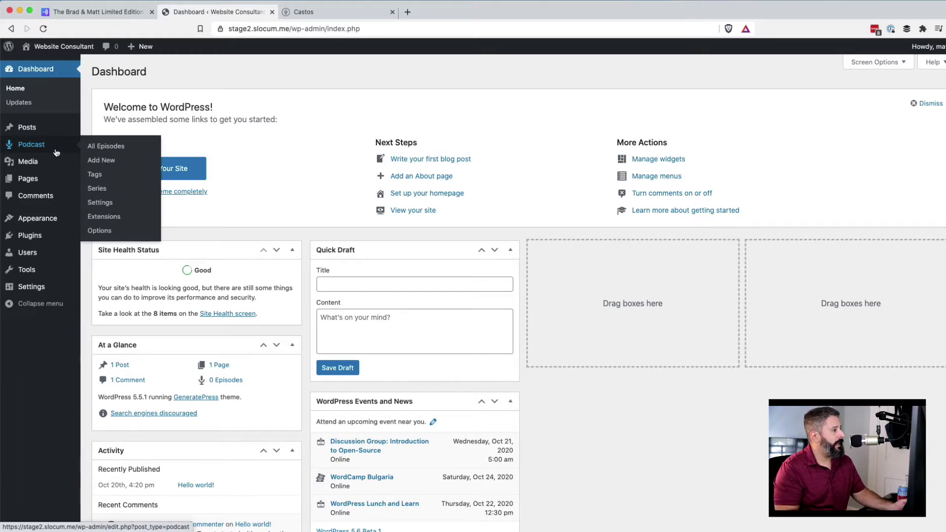
{"action": "left_click", "coordinate": [102, 206]}
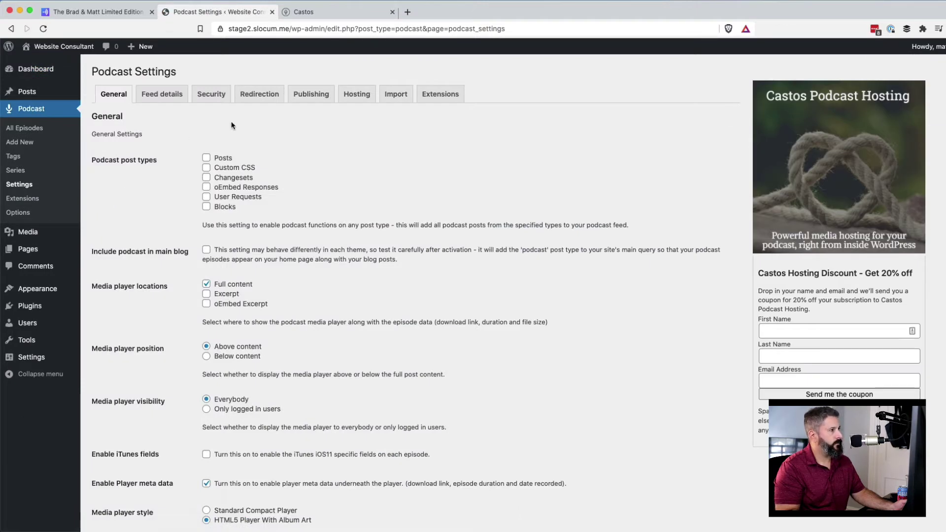
{"action": "left_click", "coordinate": [393, 95]}
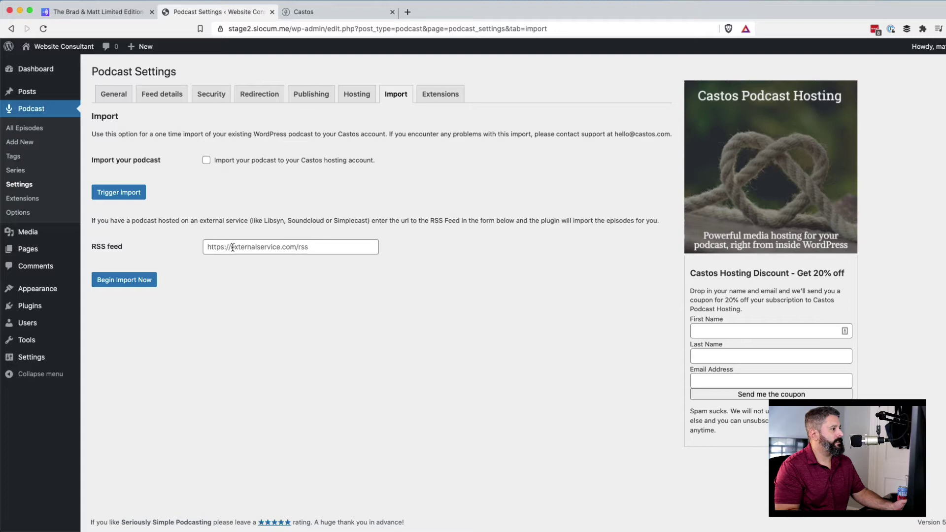
Paste the Anchor RSS feed URL into RSS feed, begin the import and confirm it
{"action": "left_click", "coordinate": [232, 247]}
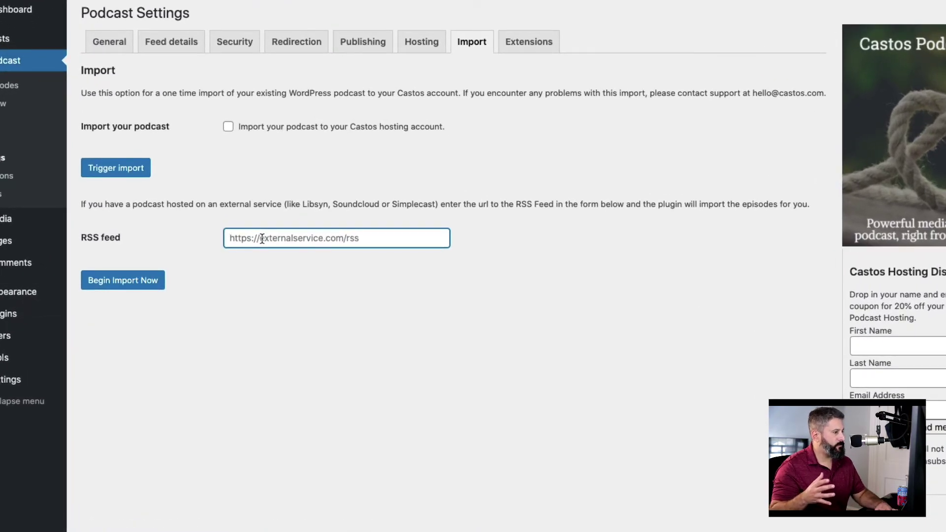
{"action": "key", "text": "super+v"}
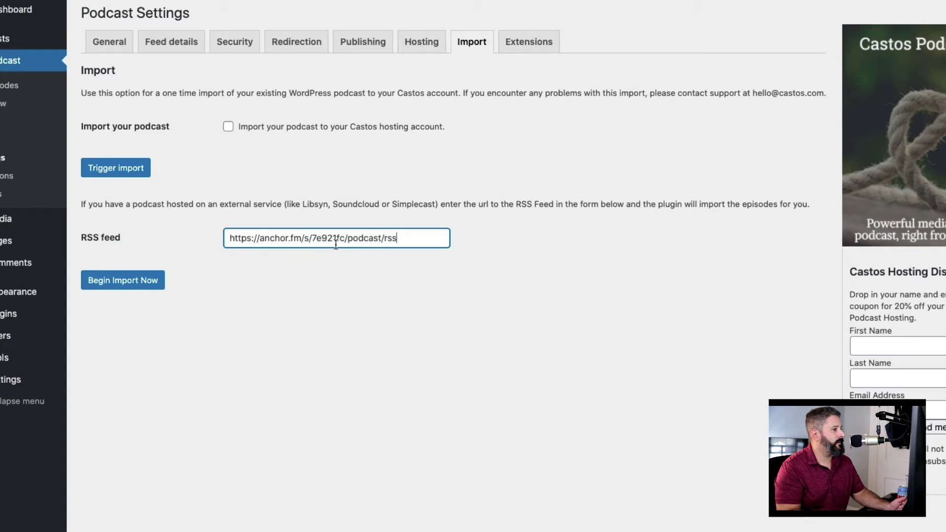
{"action": "left_click", "coordinate": [137, 290]}
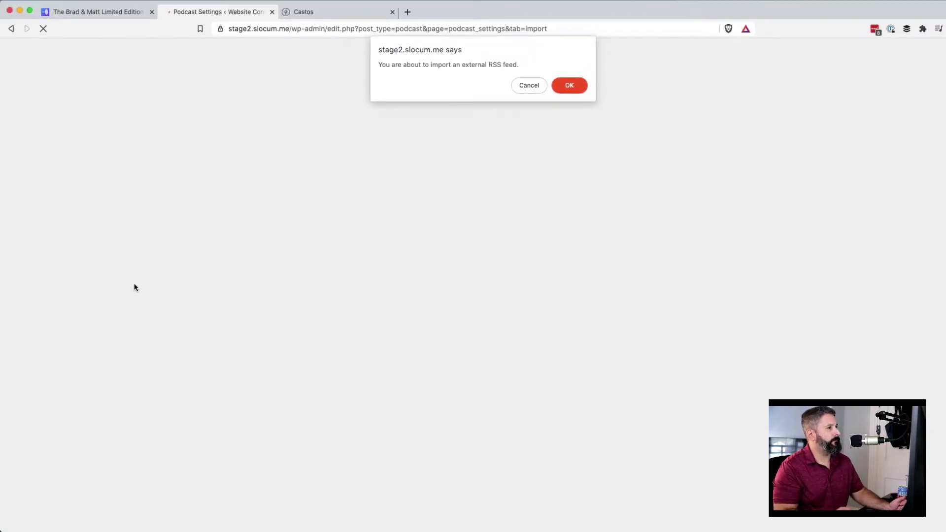
{"action": "left_click", "coordinate": [568, 84]}
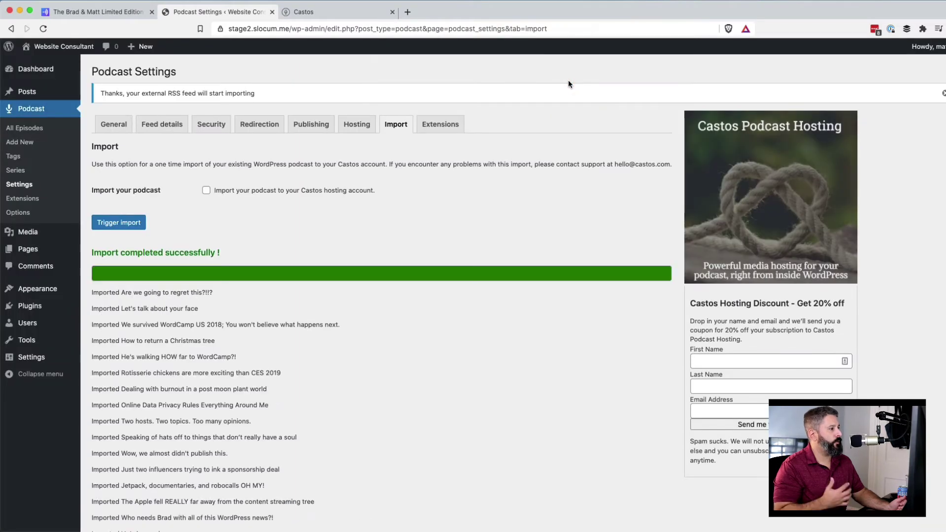
{"action": "scroll", "coordinate": [262, 364], "scroll_direction": "down", "scroll_amount": 5}
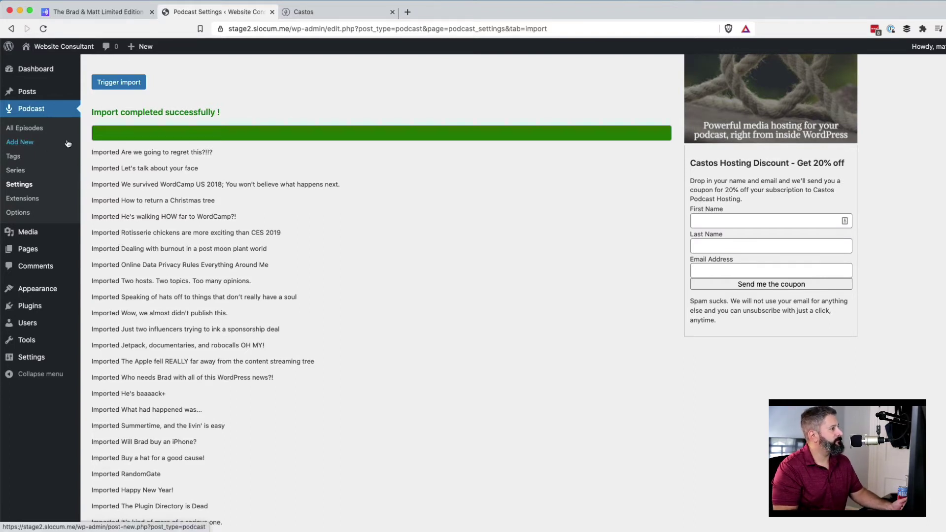
Open the TERRIFYING TALES OF TECH episode from All Episodes for editing
{"action": "left_click", "coordinate": [43, 129]}
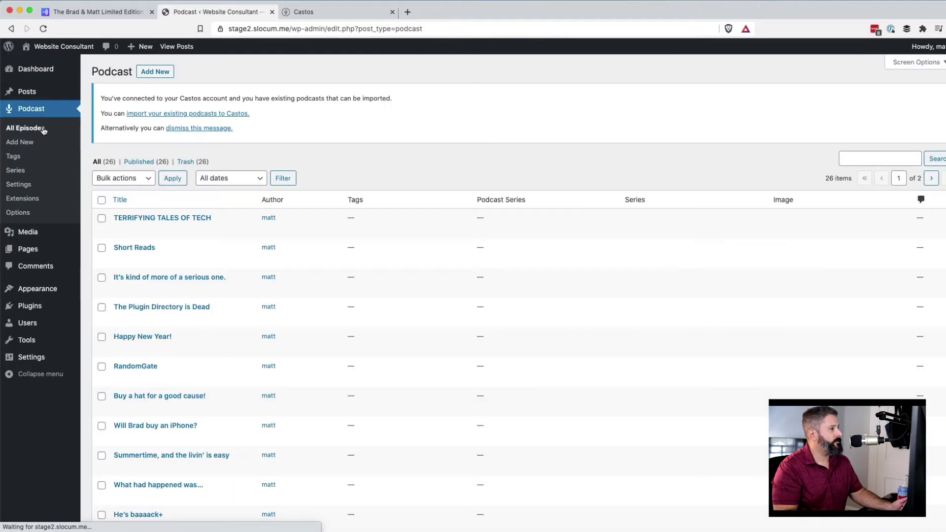
{"action": "scroll", "coordinate": [179, 250], "scroll_direction": "down", "scroll_amount": 2}
{"action": "scroll", "coordinate": [182, 261], "scroll_direction": "down", "scroll_amount": 5}
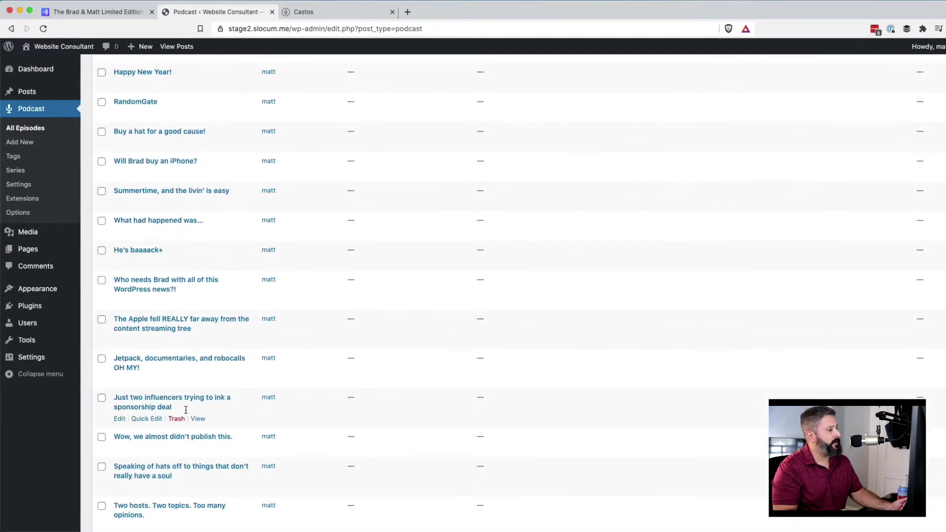
{"action": "scroll", "coordinate": [187, 274], "scroll_direction": "up", "scroll_amount": 6}
{"action": "mouse_move", "coordinate": [187, 275]}
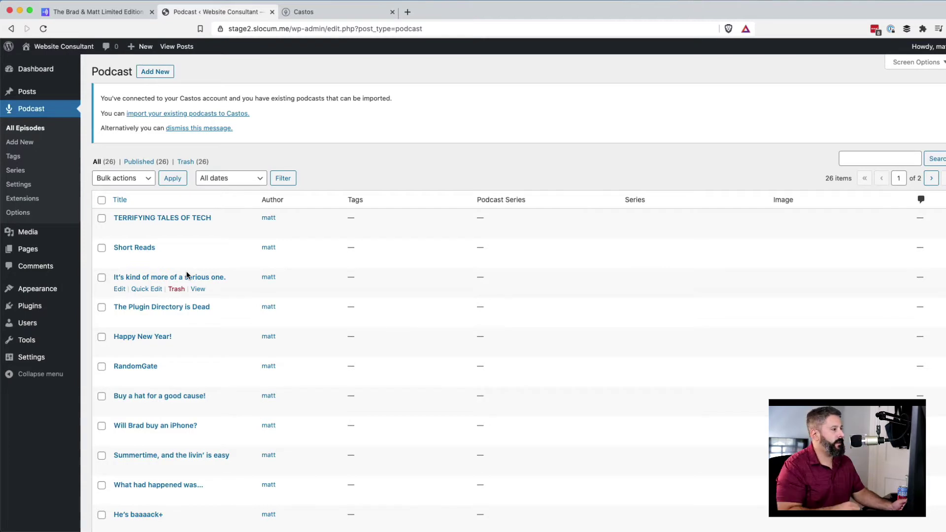
{"action": "mouse_move", "coordinate": [148, 228]}
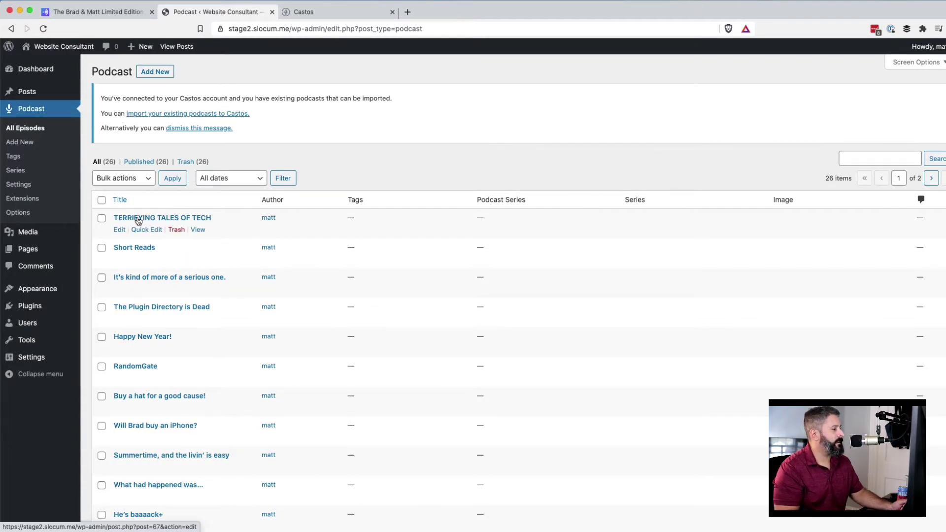
{"action": "left_click", "coordinate": [139, 221]}
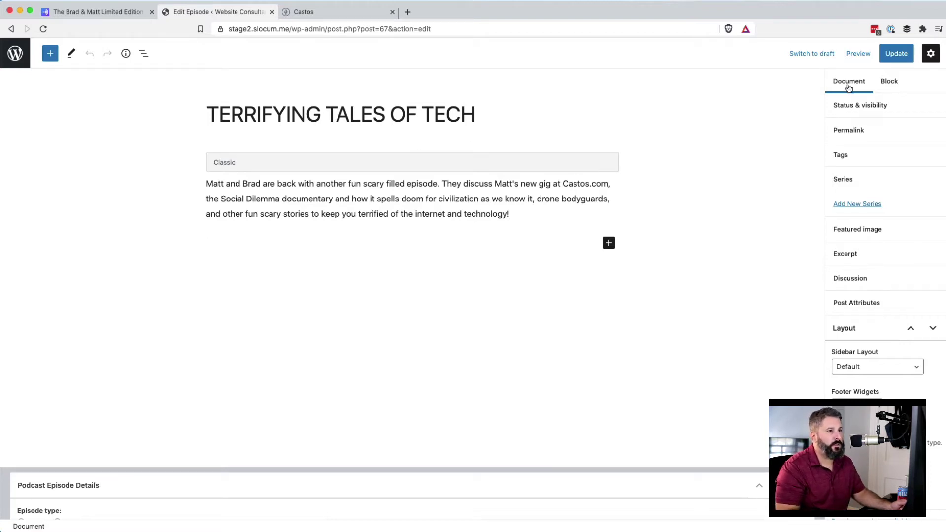
Preview the episode in a new tab, then play and pause its audio
{"action": "left_click", "coordinate": [853, 55]}
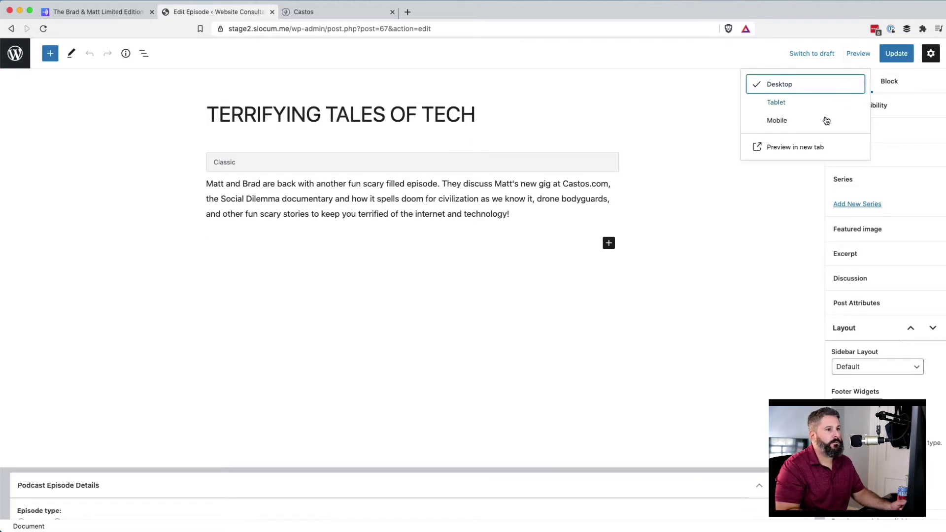
{"action": "left_click", "coordinate": [785, 146]}
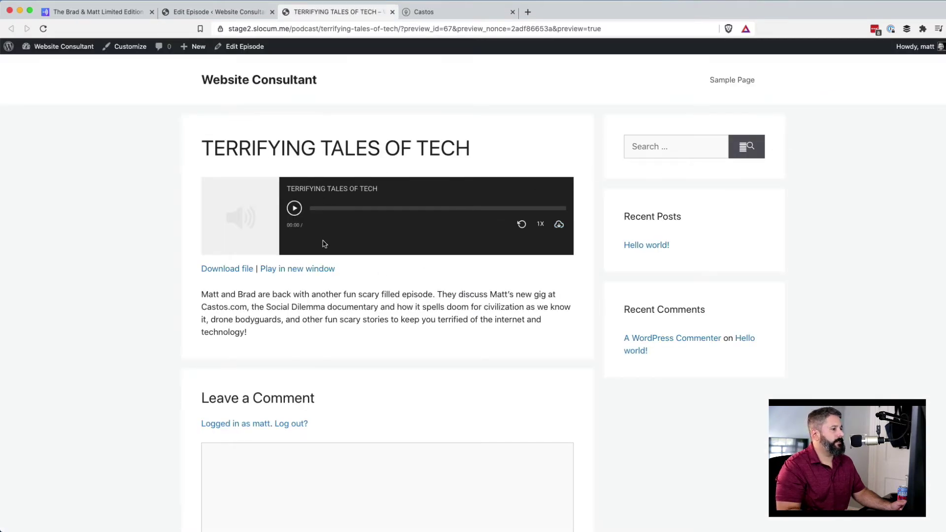
{"action": "left_click", "coordinate": [299, 210]}
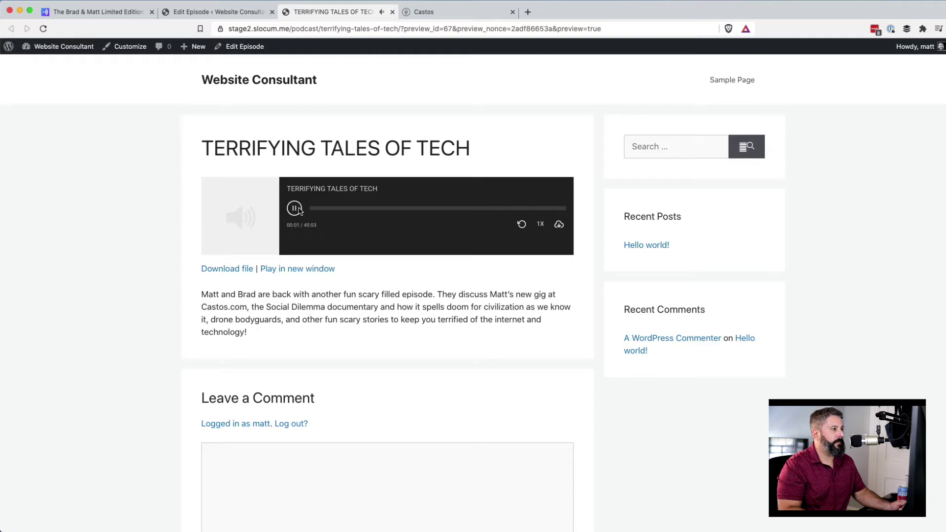
{"action": "left_click", "coordinate": [295, 209]}
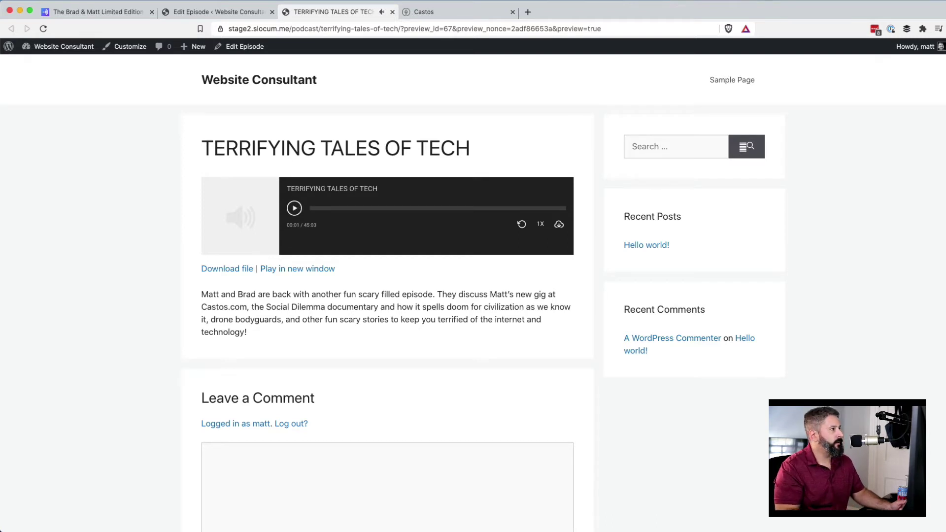
Back in the editor, inspect the Podcast file field showing the anchor.fm URL, 17.55M size
{"action": "left_click", "coordinate": [215, 15]}
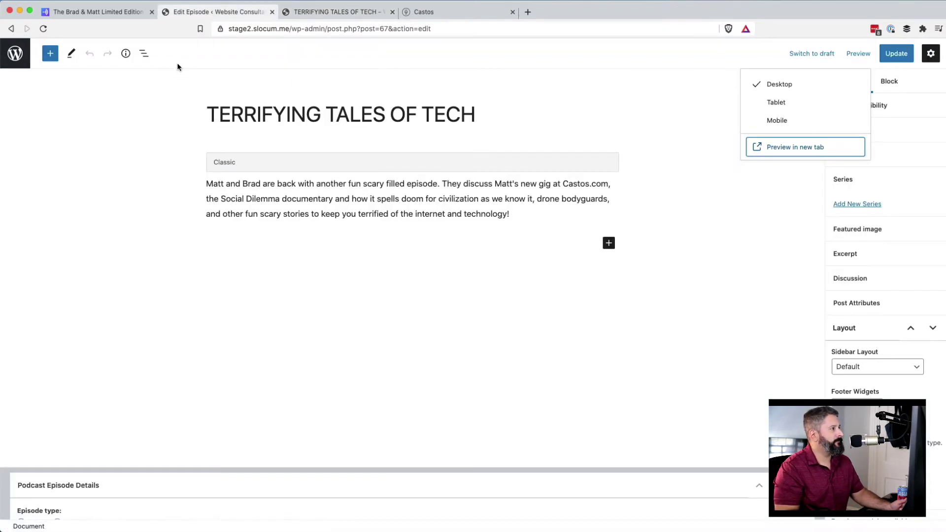
{"action": "scroll", "coordinate": [270, 185], "scroll_direction": "down", "scroll_amount": 5}
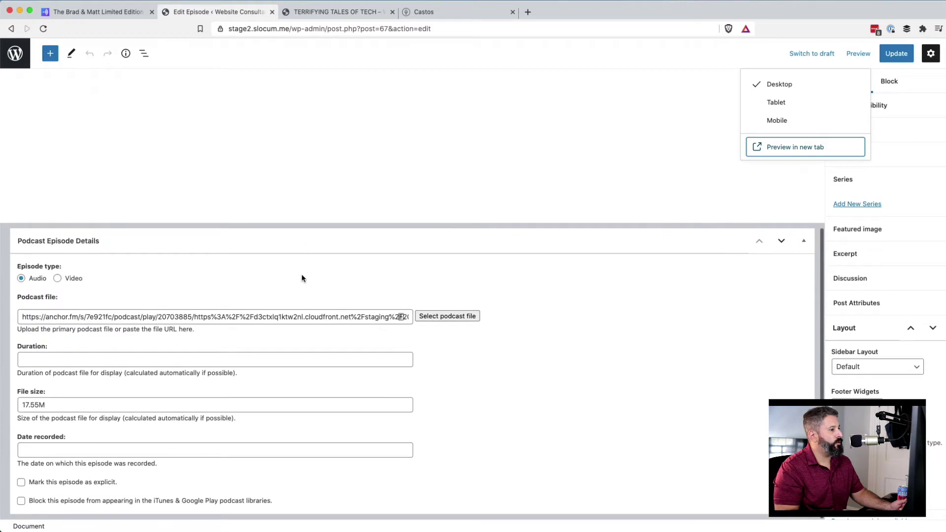
{"action": "left_click", "coordinate": [248, 312]}
{"action": "left_click", "coordinate": [249, 311]}
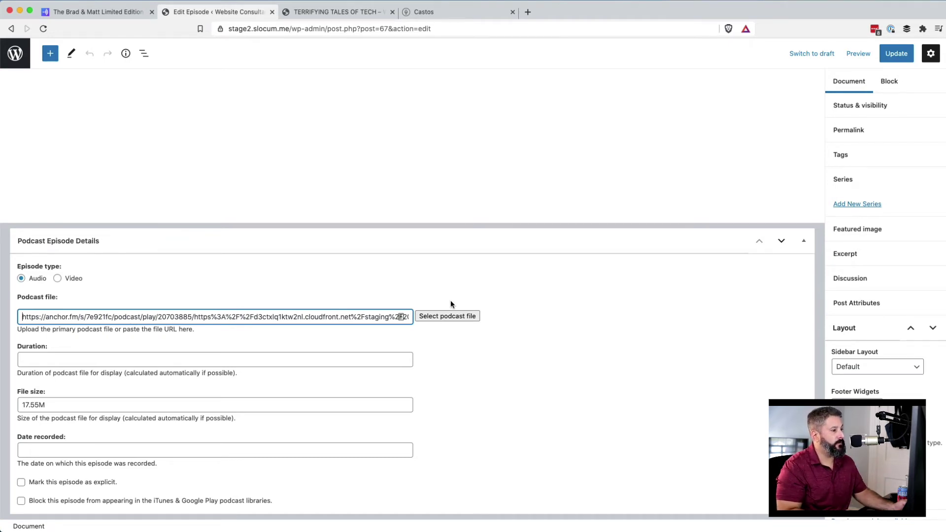
Cancel the podcast file browser without selecting any audio file
{"action": "left_click", "coordinate": [445, 317]}
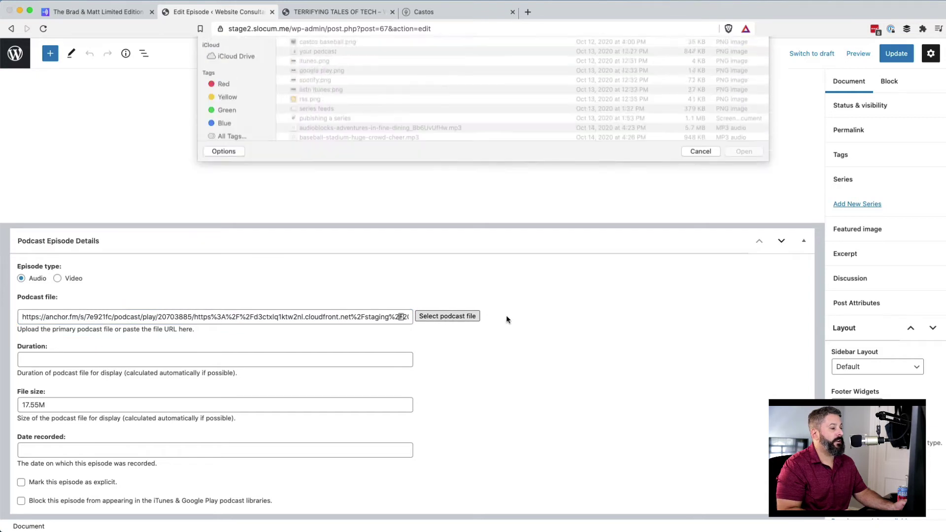
{"action": "left_click", "coordinate": [694, 251]}
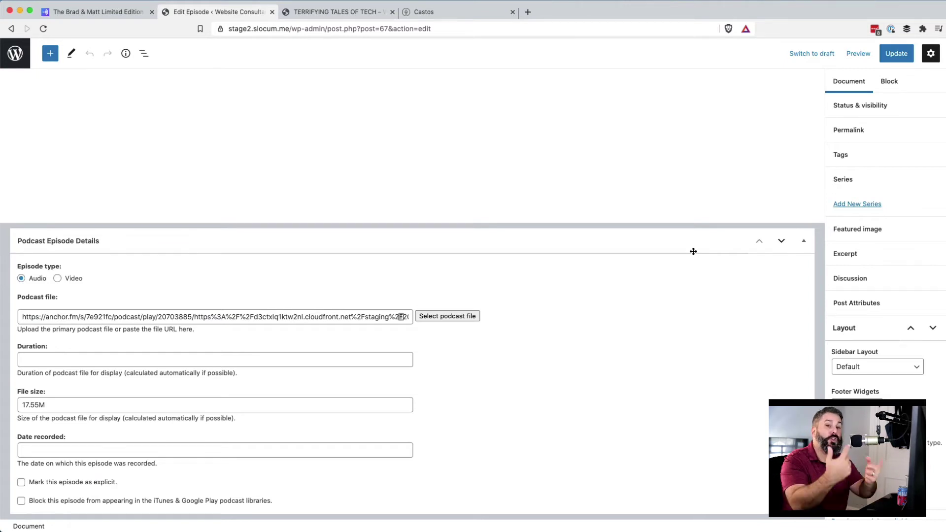
{"action": "scroll", "coordinate": [694, 251], "scroll_direction": "up", "scroll_amount": 5}
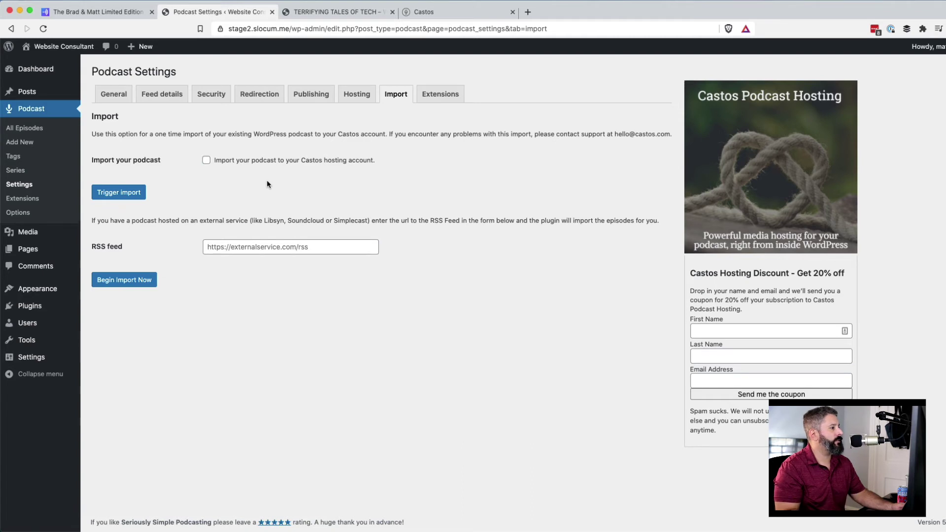
Tick 'Import your podcast to your Castos hosting account', check Castos, then trigger the import
{"action": "left_click", "coordinate": [206, 161]}
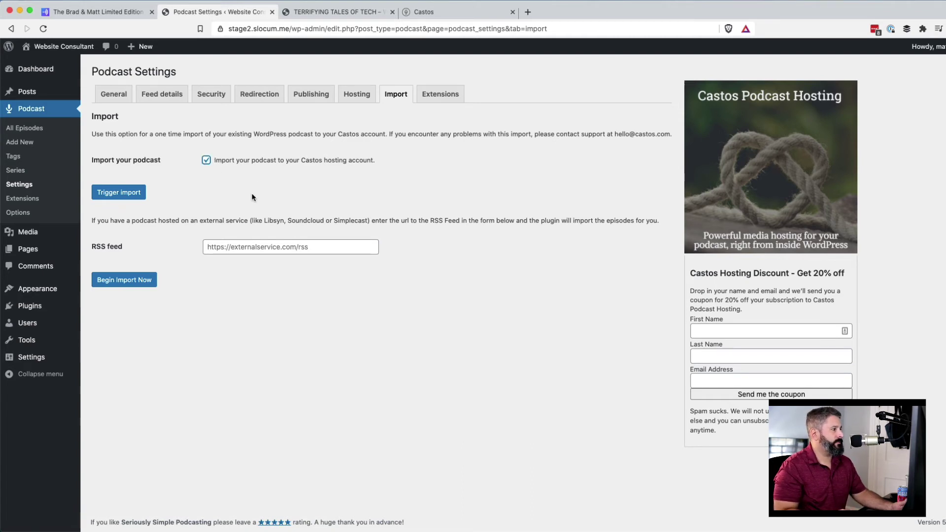
{"action": "left_click", "coordinate": [431, 11]}
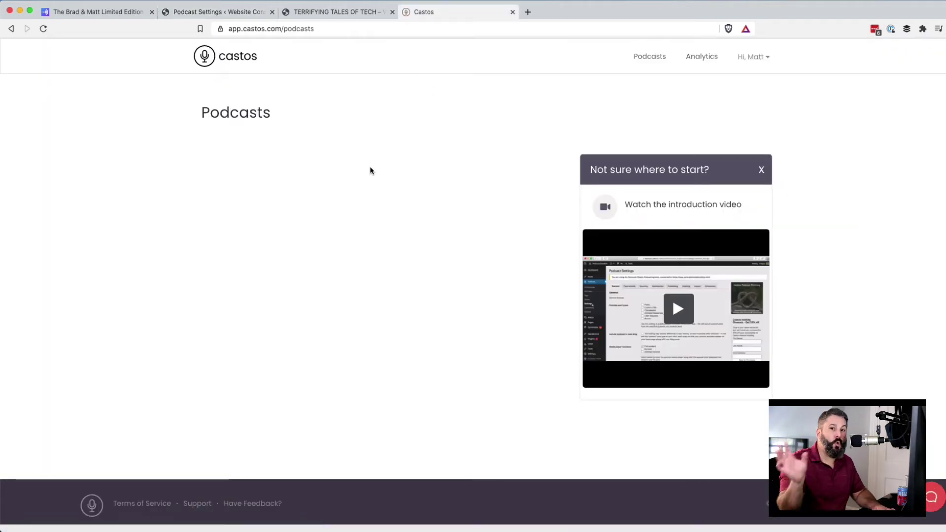
{"action": "left_click", "coordinate": [234, 14]}
{"action": "left_click", "coordinate": [125, 197]}
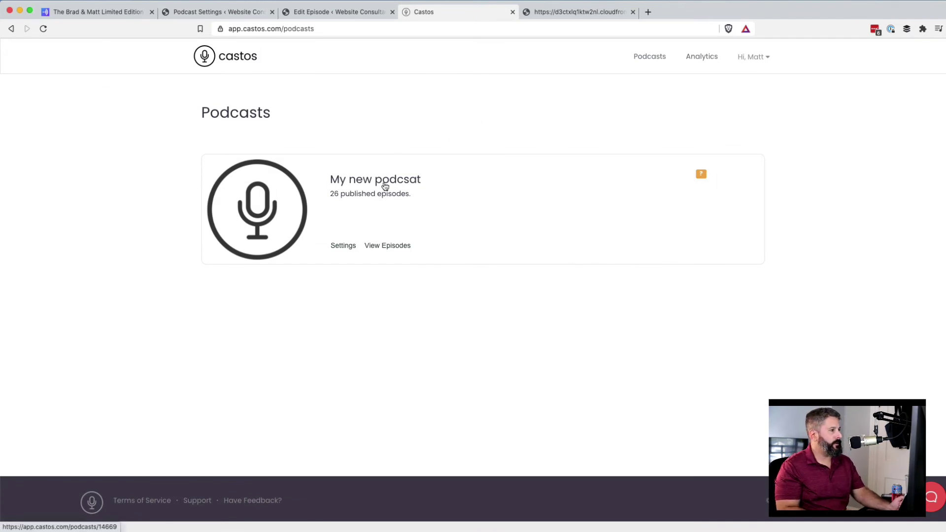
Open the imported podcast's Castos Episodes list, headed by TERRIFYING TALES OF TECH and Short Reads
{"action": "left_click", "coordinate": [385, 186]}
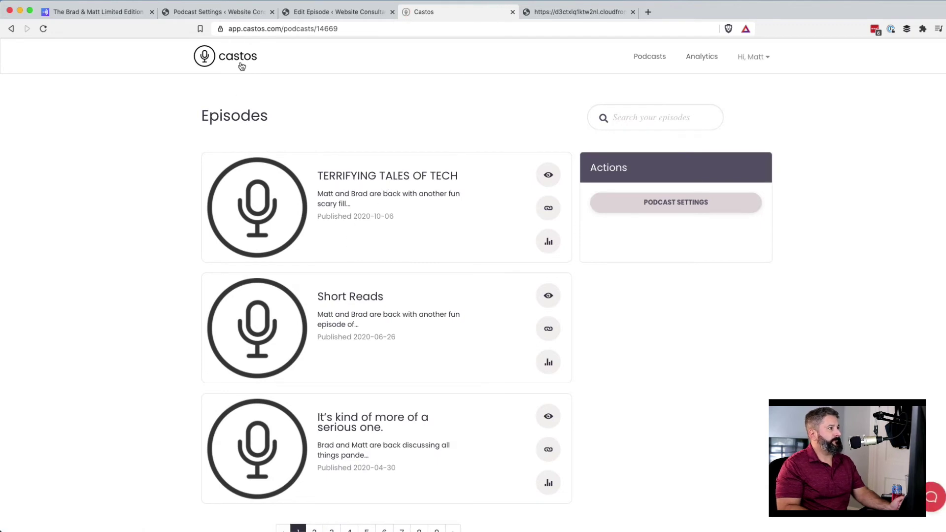
{"action": "left_click", "coordinate": [241, 66]}
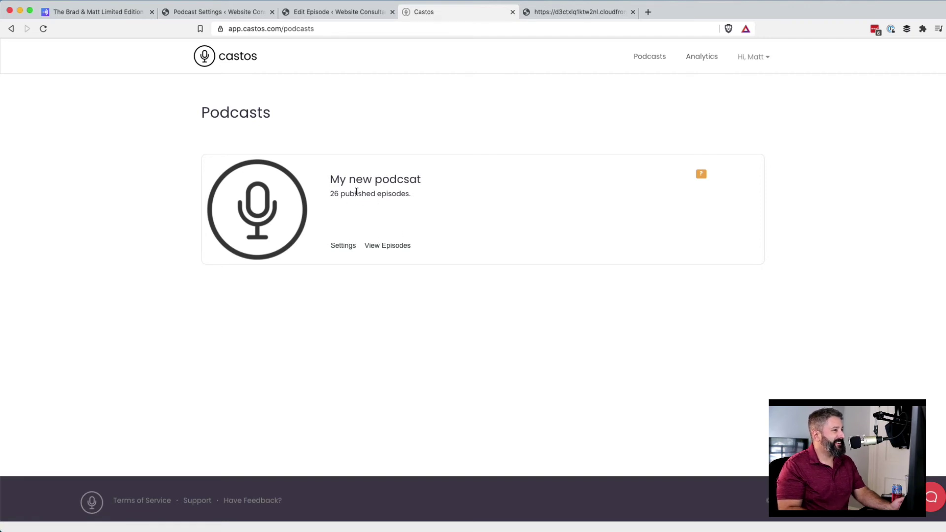
{"action": "left_click", "coordinate": [384, 181]}
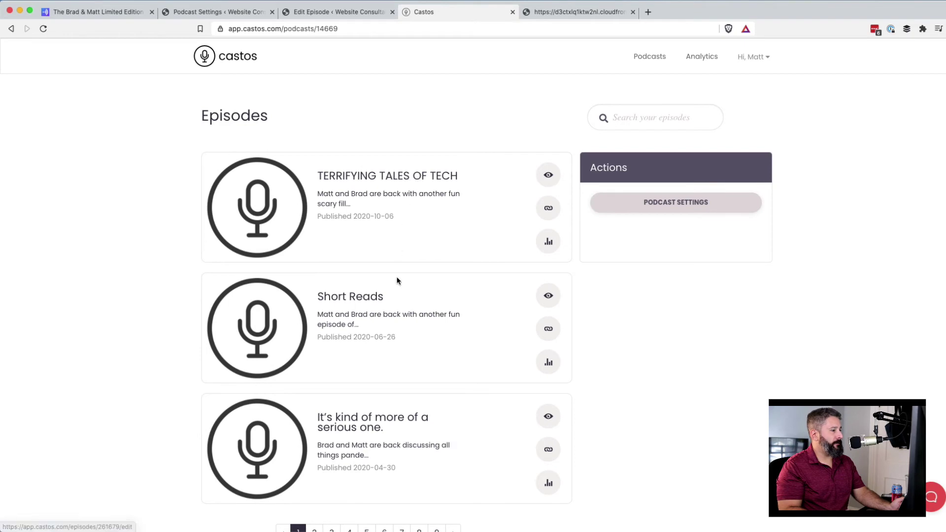
{"action": "scroll", "coordinate": [398, 315], "scroll_direction": "down", "scroll_amount": 2}
{"action": "scroll", "coordinate": [399, 357], "scroll_direction": "down", "scroll_amount": 3}
{"action": "scroll", "coordinate": [403, 149], "scroll_direction": "up", "scroll_amount": 5}
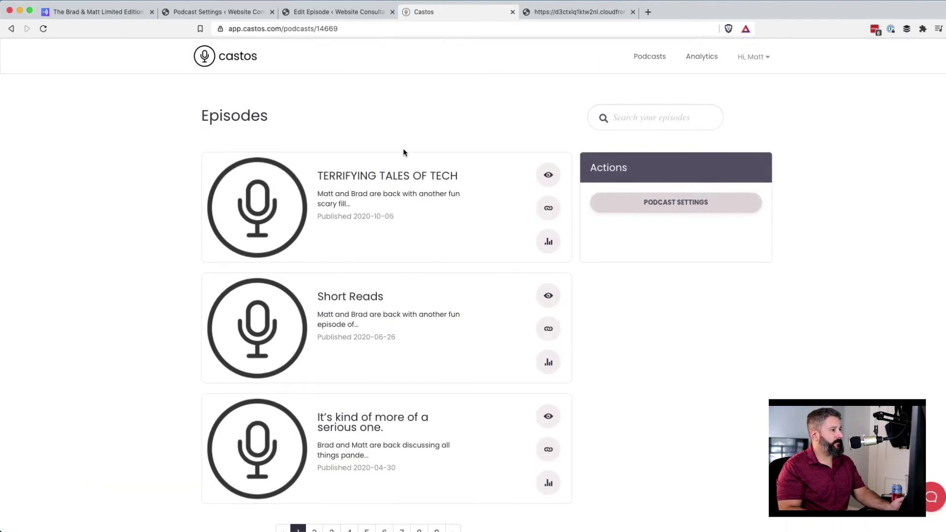
Compare WordPress's All Episodes list of 26 episodes against the episodes now in Castos
{"action": "left_click", "coordinate": [333, 12]}
{"action": "left_click", "coordinate": [15, 53]}
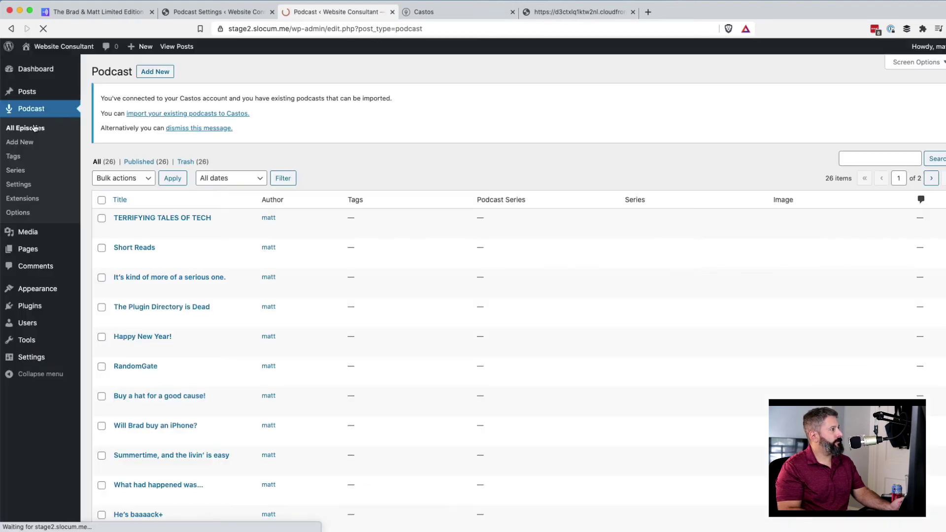
{"action": "scroll", "coordinate": [241, 269], "scroll_direction": "down", "scroll_amount": 1}
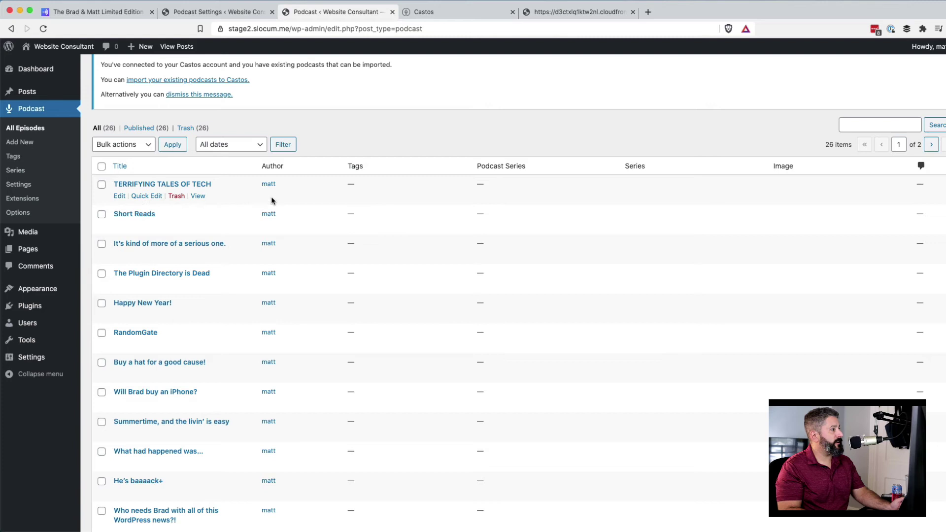
{"action": "left_click", "coordinate": [447, 12]}
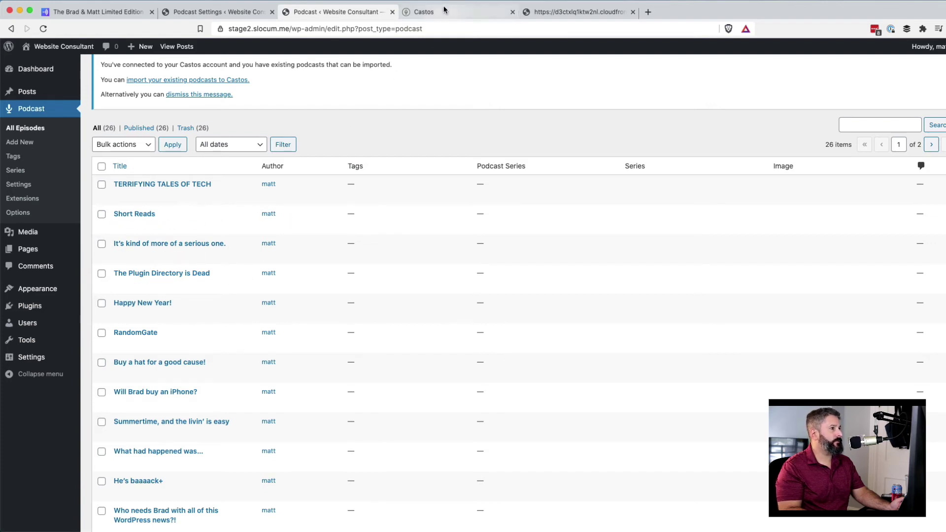
{"action": "scroll", "coordinate": [383, 242], "scroll_direction": "down", "scroll_amount": 3}
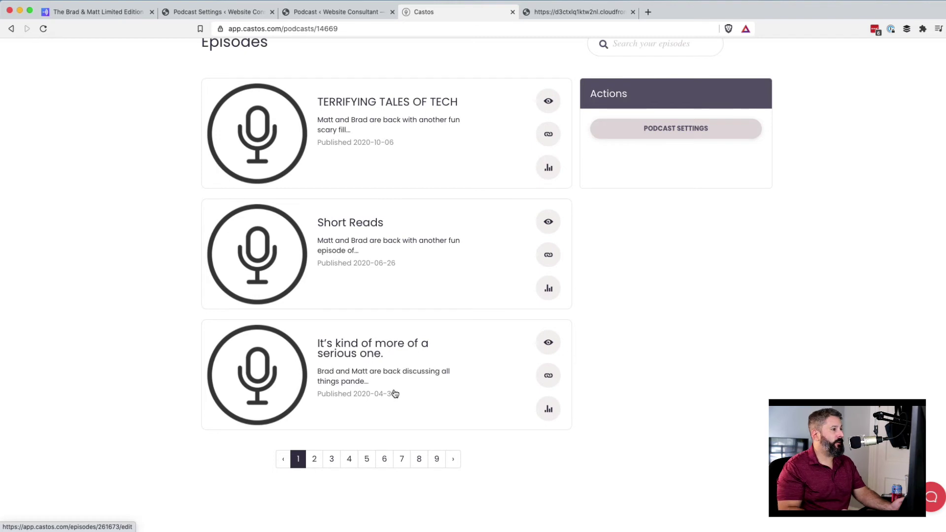
{"action": "scroll", "coordinate": [394, 393], "scroll_direction": "up", "scroll_amount": 3}
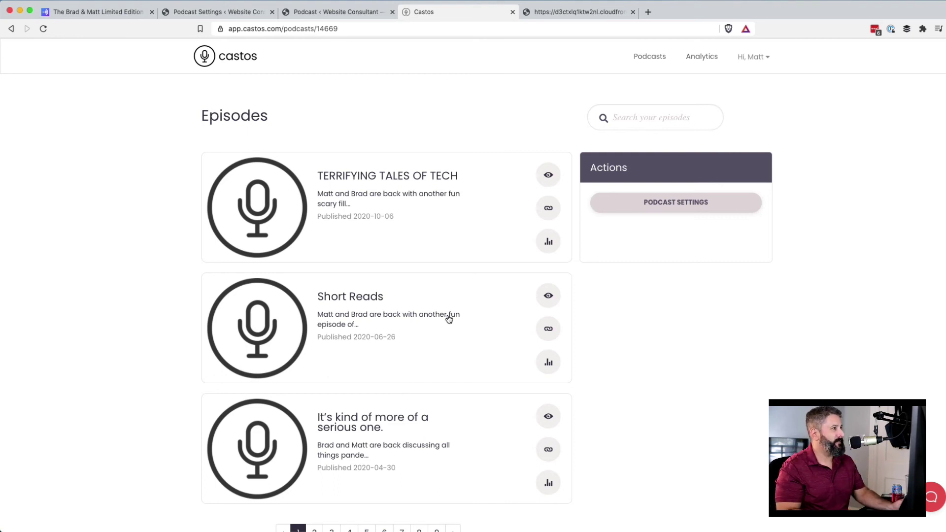
Reload the WordPress episode list and open a blank Add New episode with empty file fields
{"action": "left_click", "coordinate": [364, 11]}
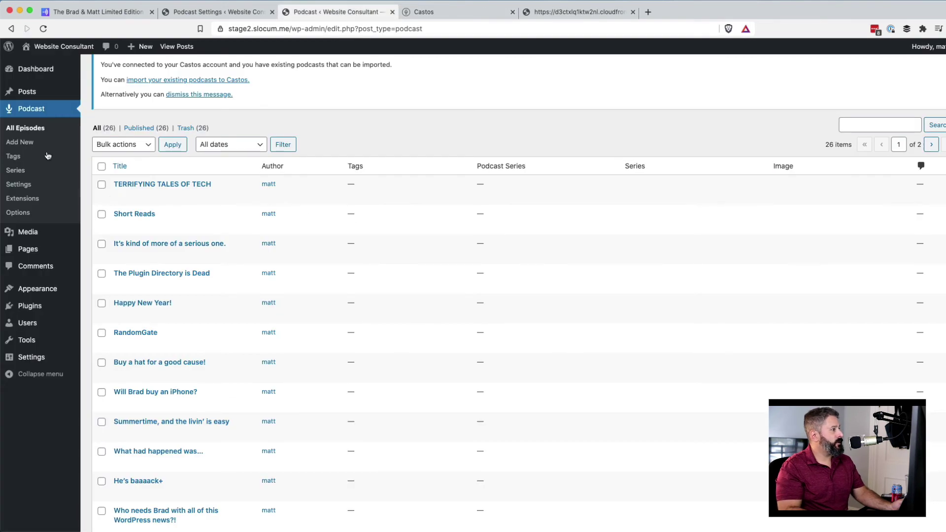
{"action": "key", "text": "super+r"}
{"action": "scroll", "coordinate": [133, 192], "scroll_direction": "up", "scroll_amount": 2}
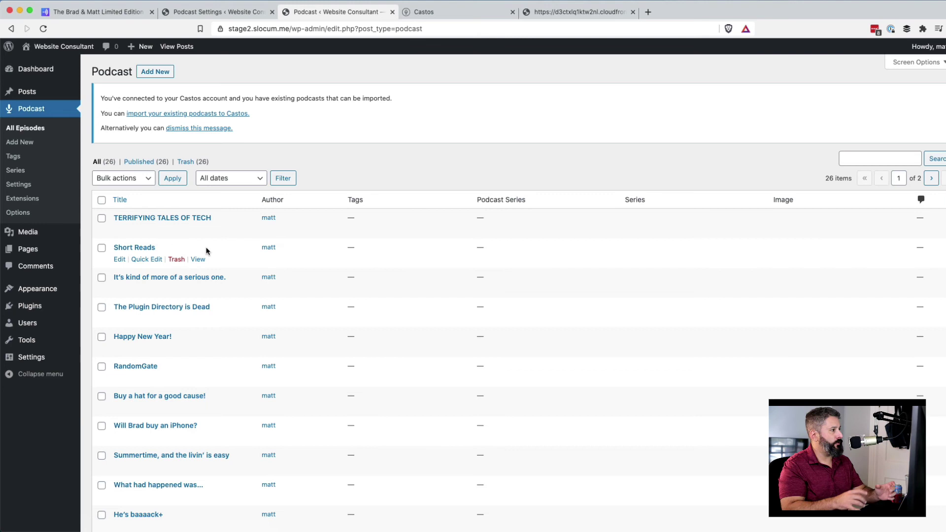
{"action": "left_click", "coordinate": [156, 71]}
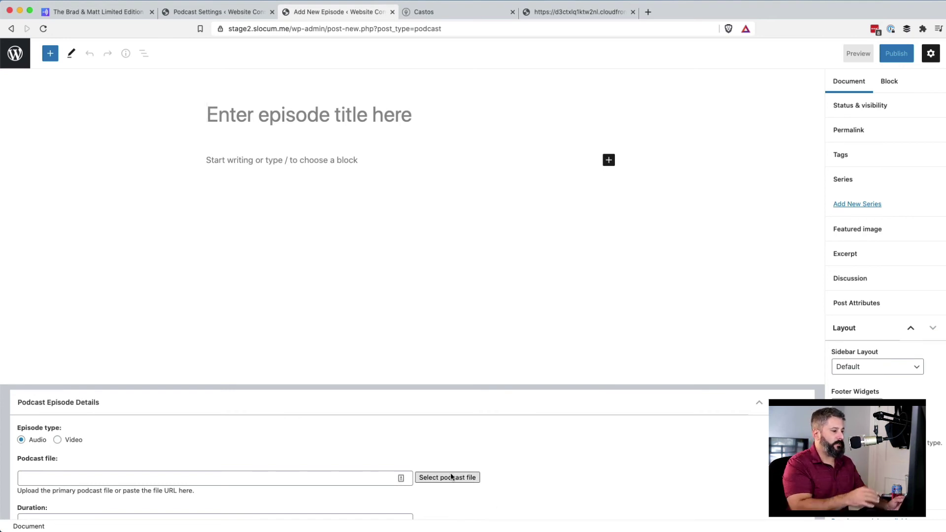
{"action": "scroll", "coordinate": [480, 463], "scroll_direction": "down", "scroll_amount": 3}
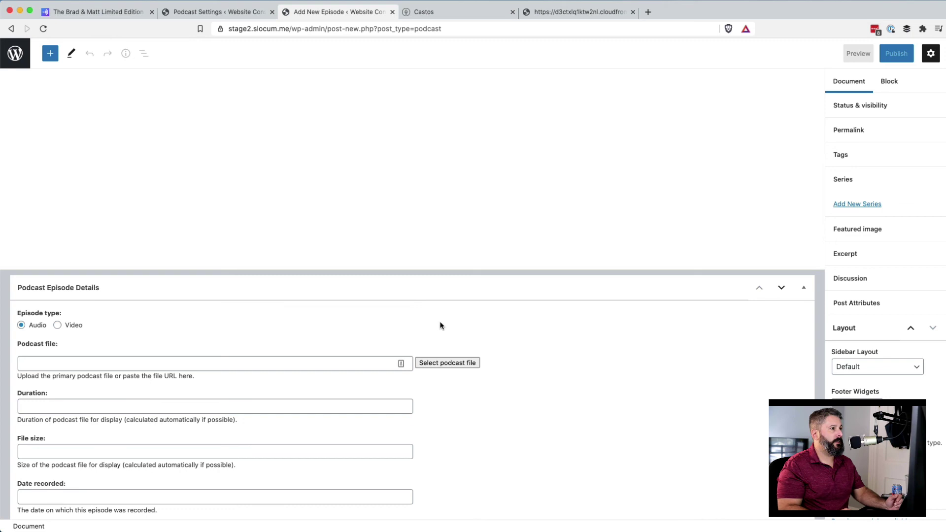
Open Castos My Account > Podcast Settings, showing WordPress publishing and the API key
{"action": "left_click", "coordinate": [468, 11]}
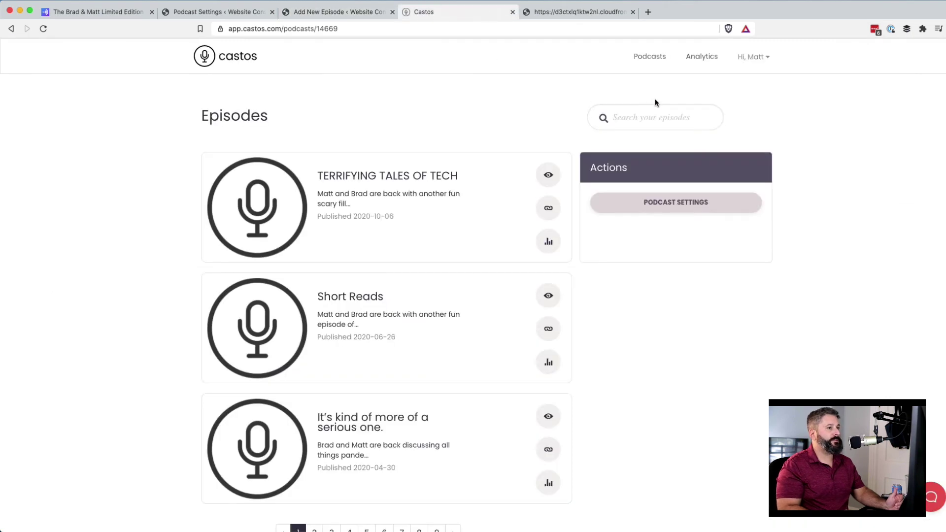
{"action": "left_click", "coordinate": [744, 57]}
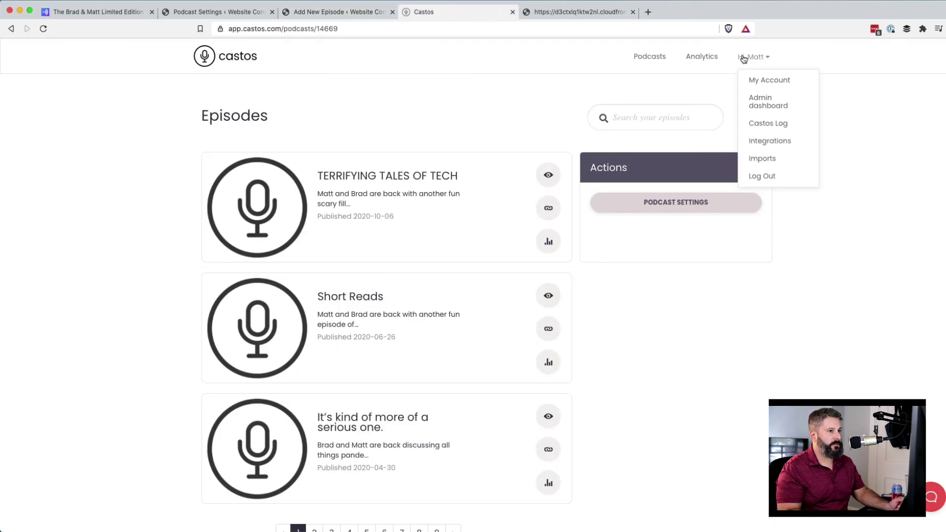
{"action": "left_click", "coordinate": [761, 80]}
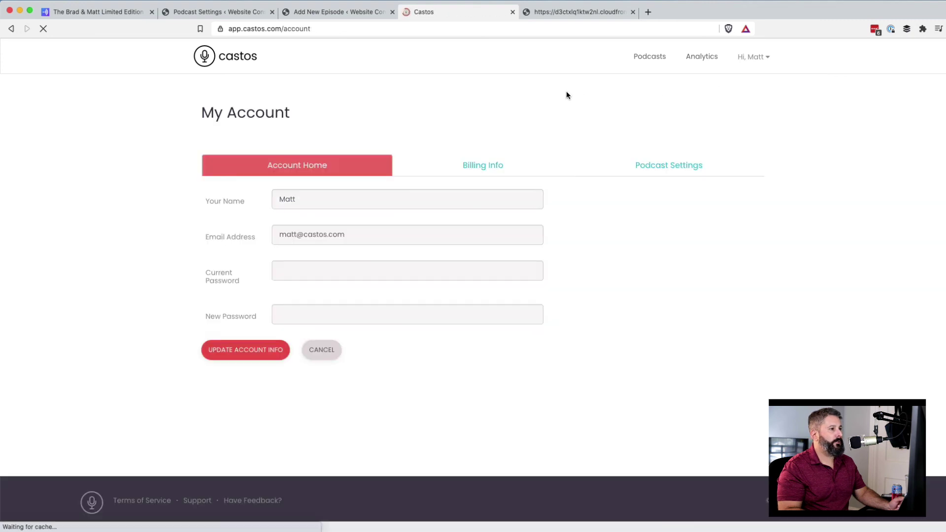
{"action": "left_click", "coordinate": [663, 168]}
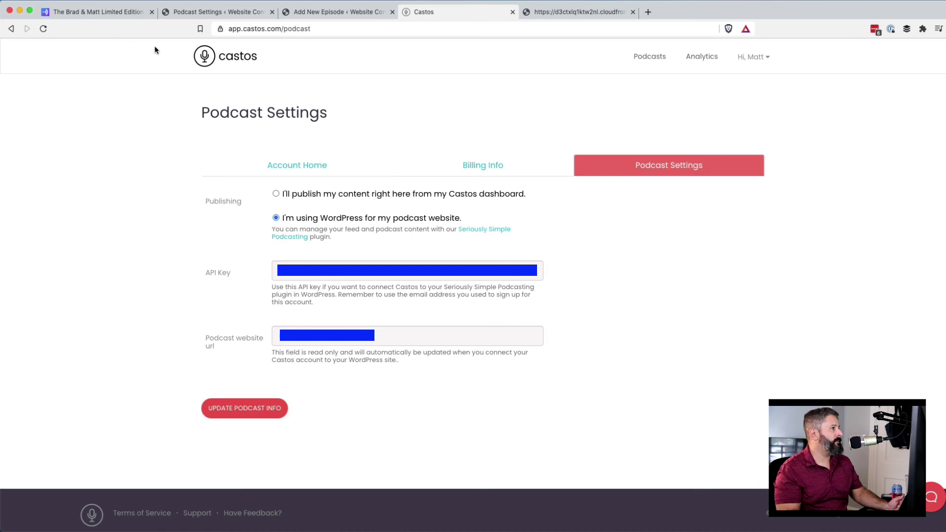
{"action": "left_click", "coordinate": [335, 11]}
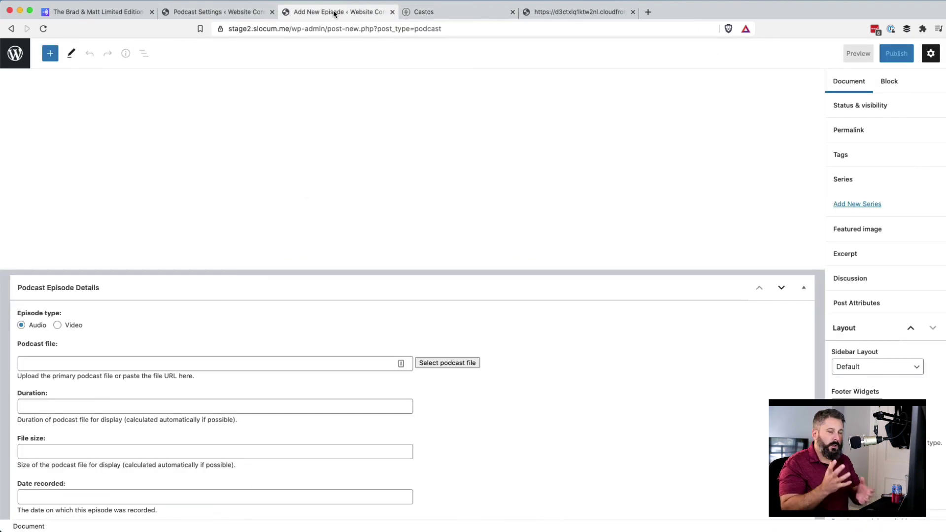